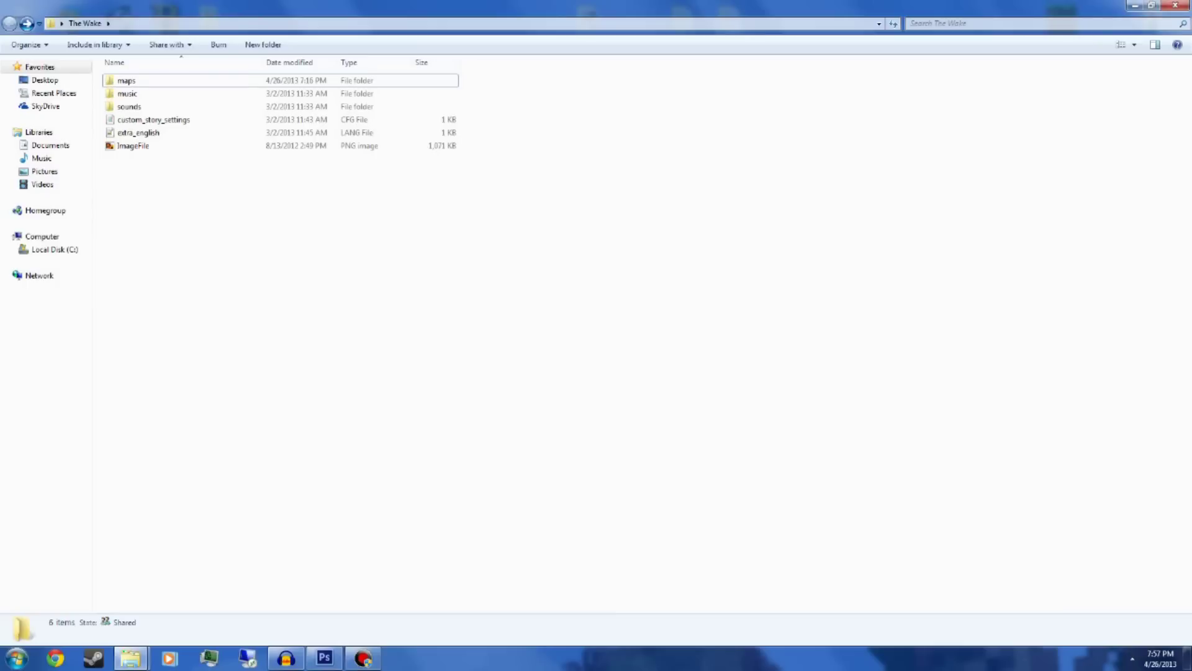
# In The Wake folder, move up from the ImageFile image and open the maps folder.
pyautogui.moveTo(419, 242); pyautogui.dragTo(318, 255)
pyautogui.moveTo(283, 225); pyautogui.dragTo(205, 180)
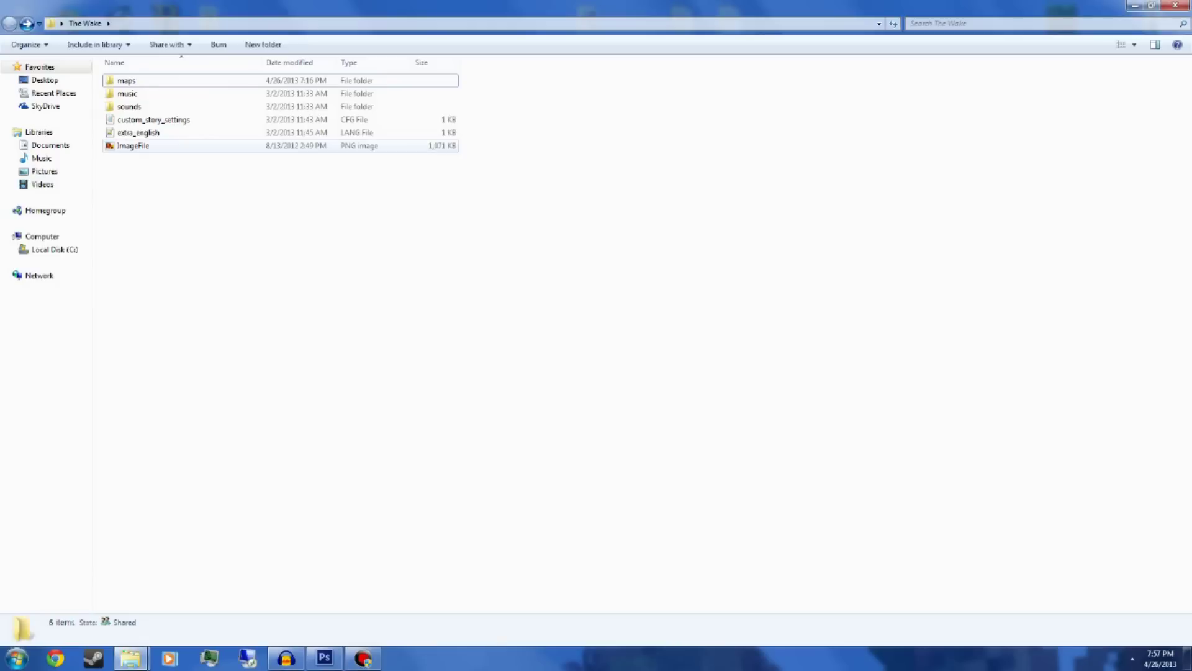
pyautogui.click(133, 145)
pyautogui.press('Up')
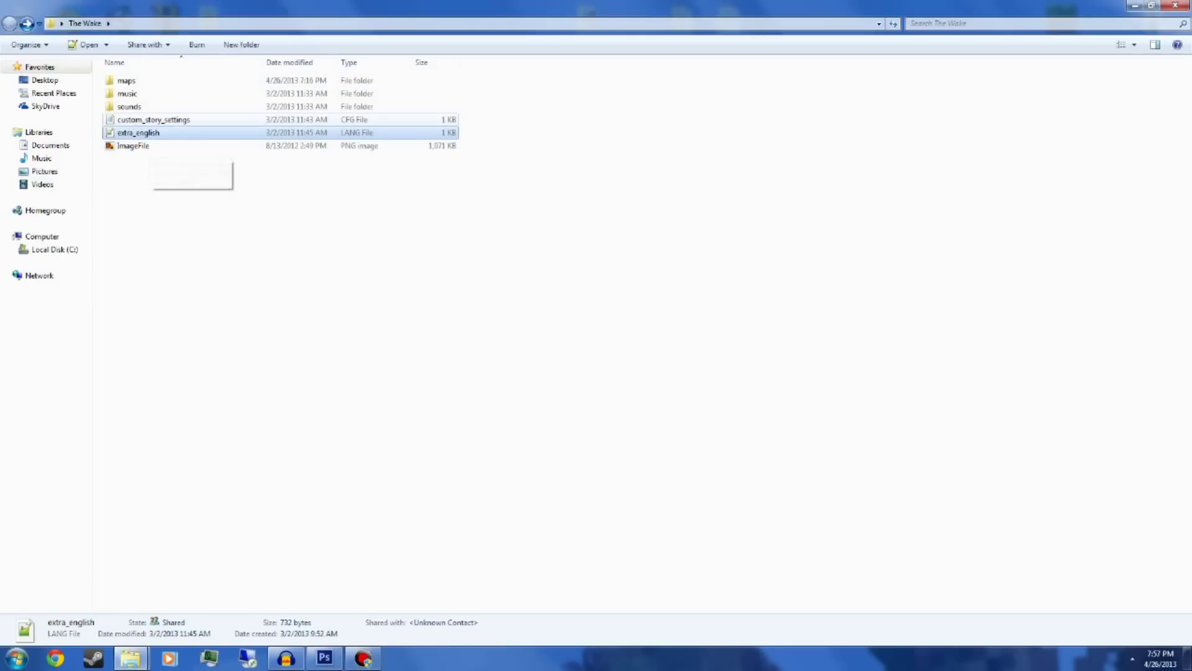
pyautogui.press('Up')
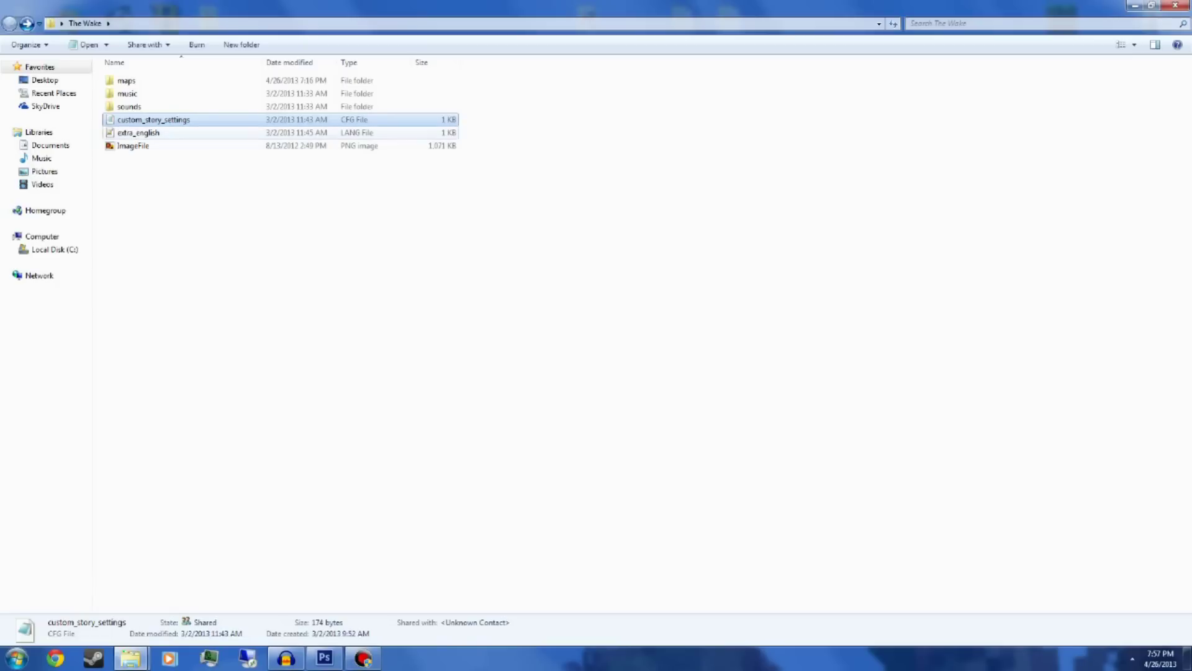
pyautogui.press('Up')
pyautogui.press('Up')
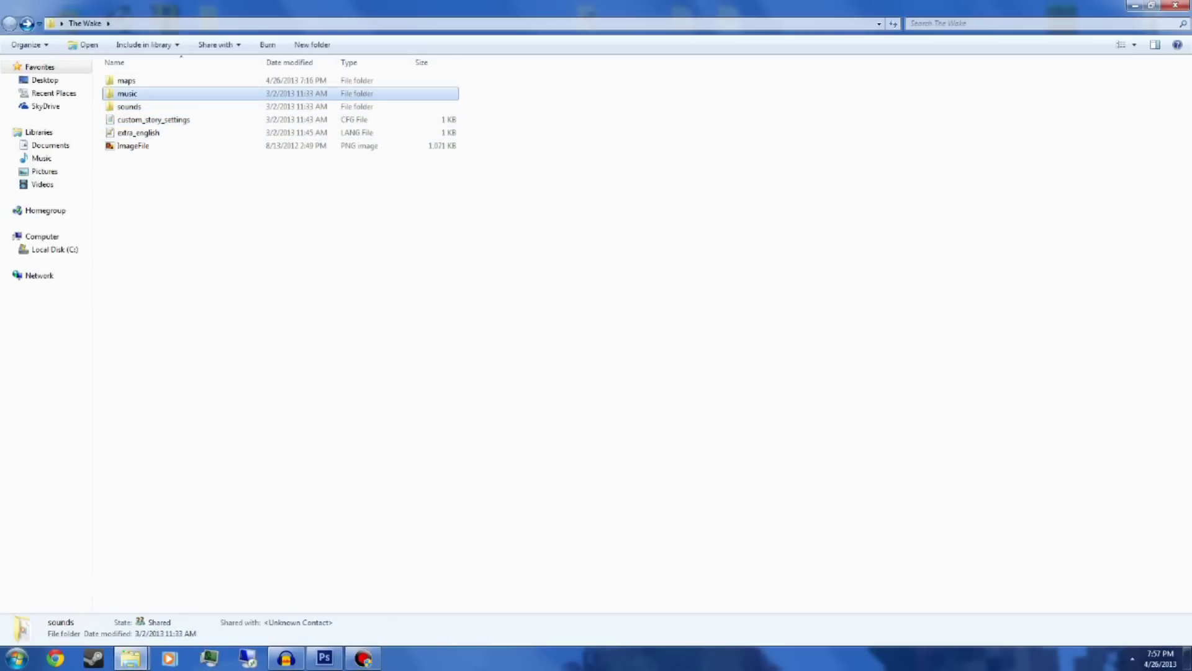
pyautogui.press('Up')
pyautogui.press('Return')
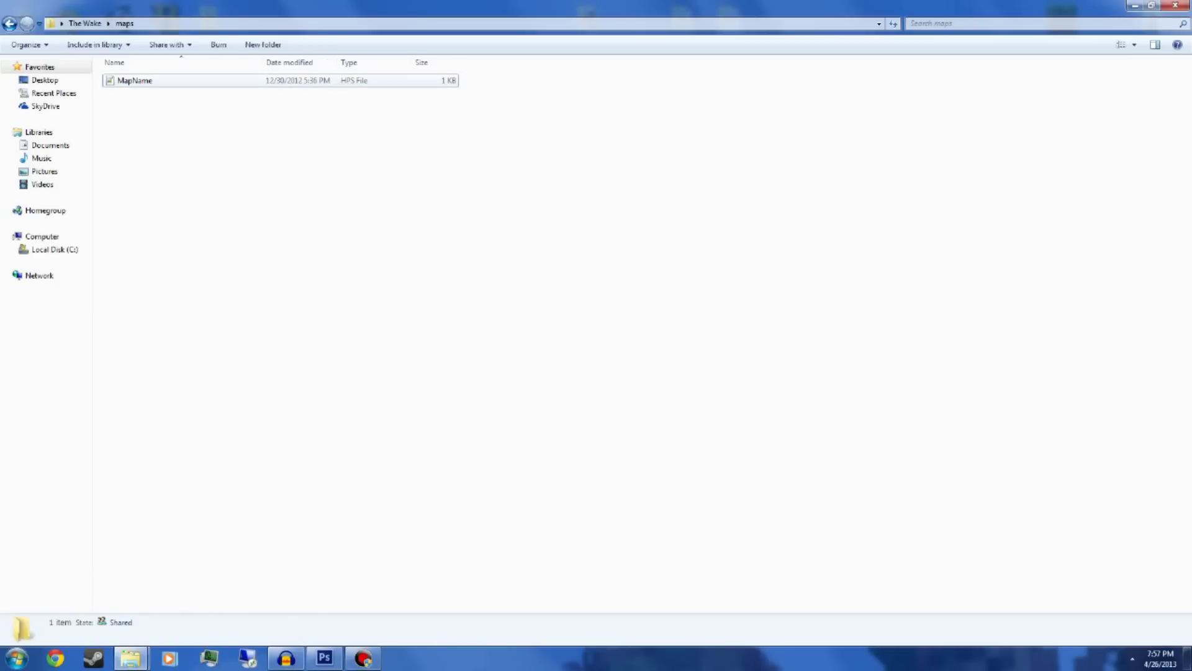
# Look through The Wake's music and sounds folders, returning to The Wake folder each time.
pyautogui.press('BackSpace')
pyautogui.press('Down')
pyautogui.press('Return')
pyautogui.press('BackSpace')
pyautogui.press('Down')
pyautogui.press('Return')
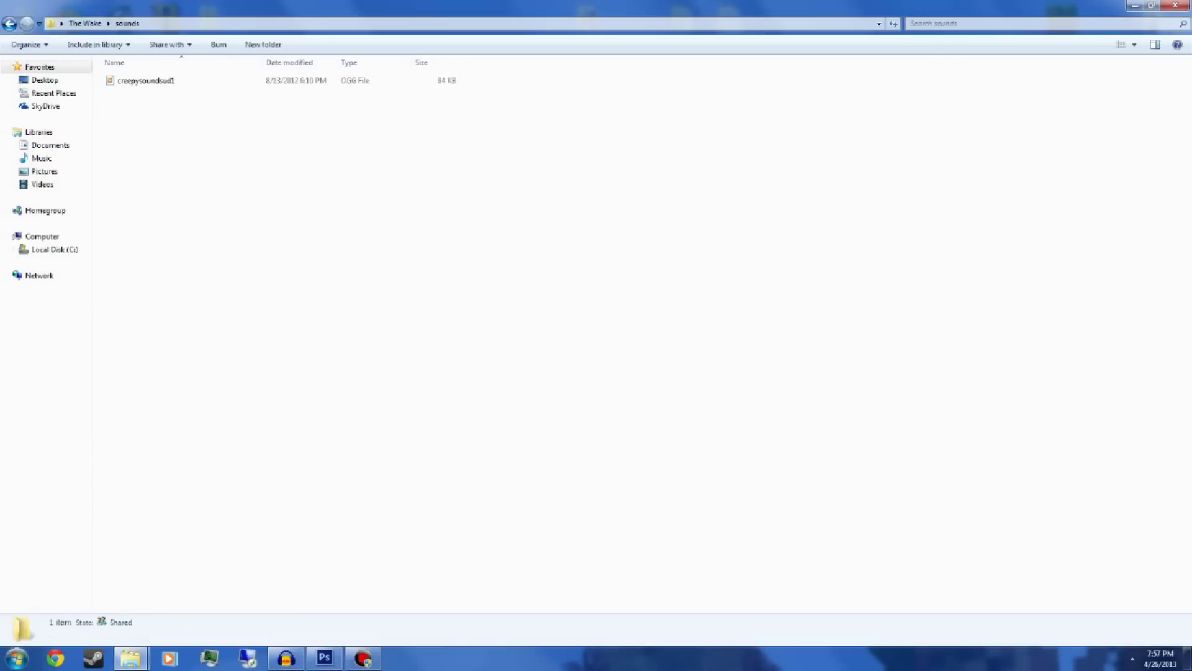
pyautogui.press('BackSpace')
pyautogui.moveTo(325, 314); pyautogui.dragTo(230, 180)
pyautogui.moveTo(377, 287); pyautogui.dragTo(457, 361)
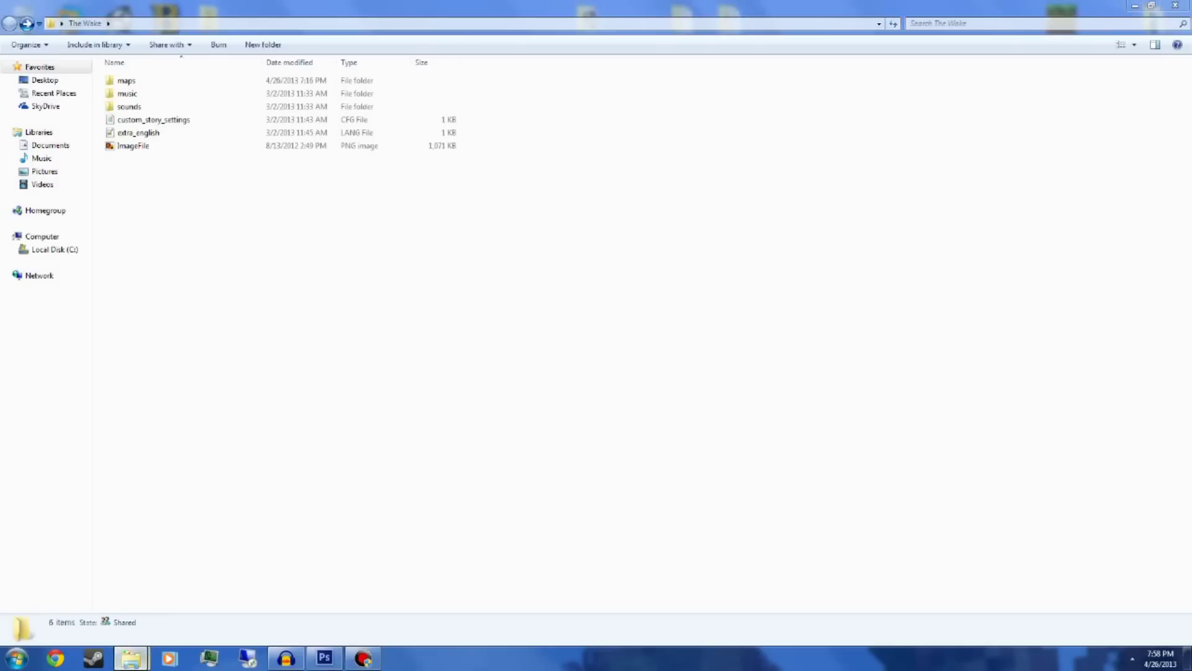
# From the Computer window, go through Local Disk (C:) and Program Files (x86) into Amnesia - The Dark Descent.
pyautogui.moveTo(130, 657)
pyautogui.click(75, 586)
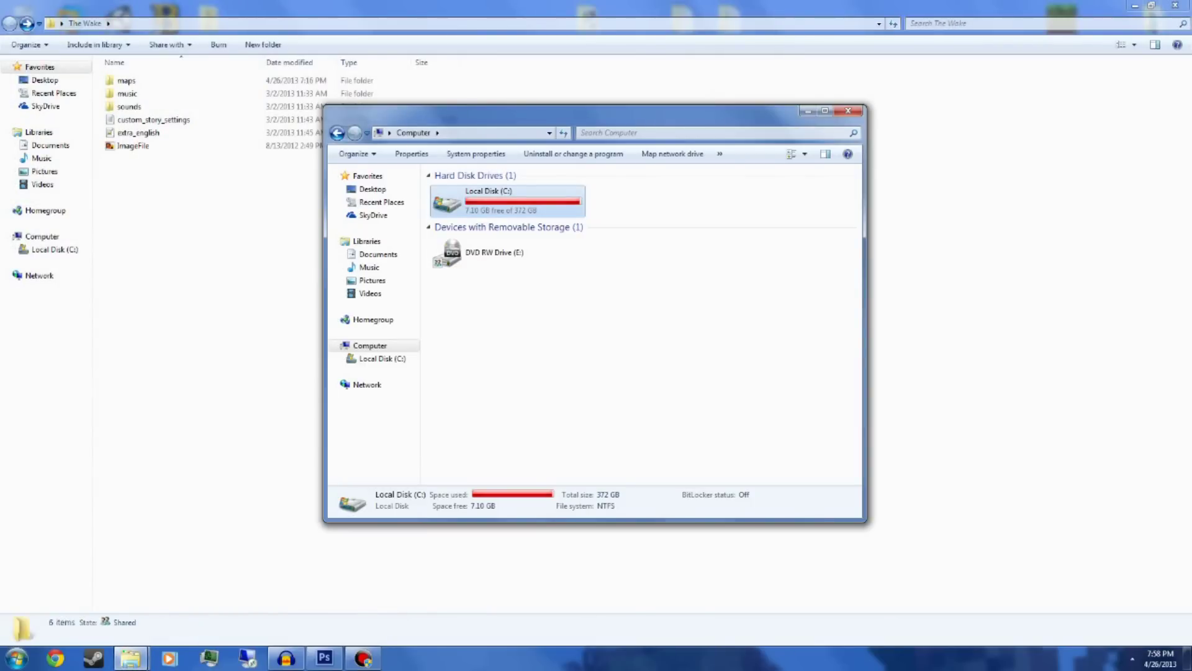
pyautogui.doubleClick(506, 199)
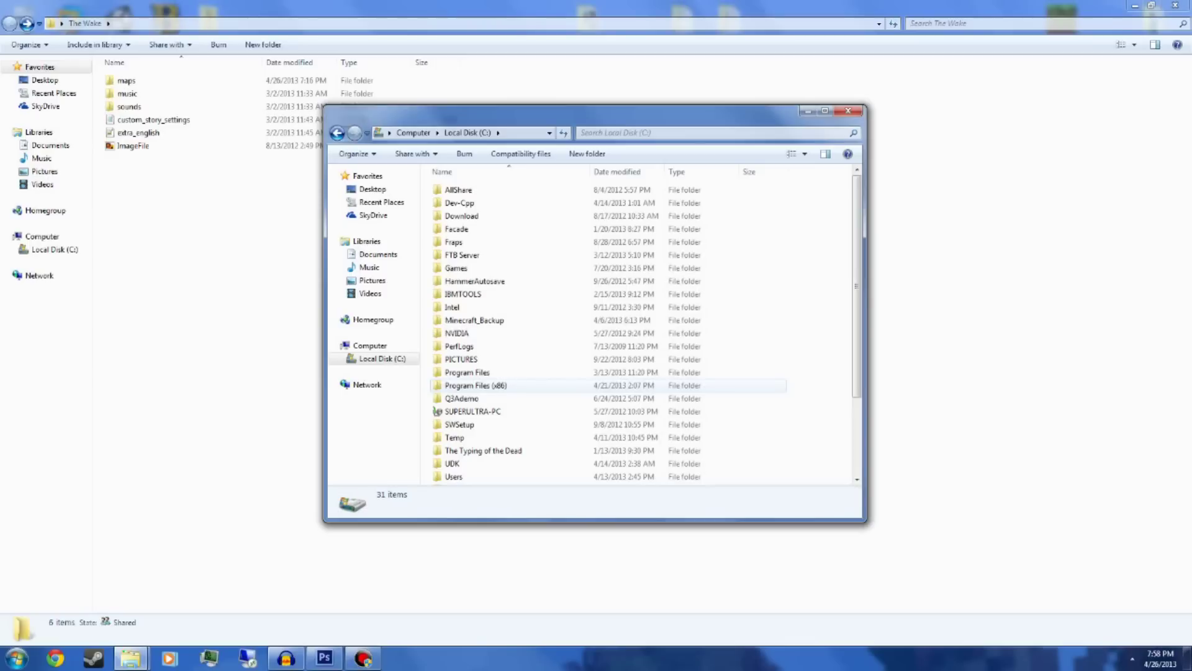
pyautogui.doubleClick(476, 385)
pyautogui.click(491, 203)
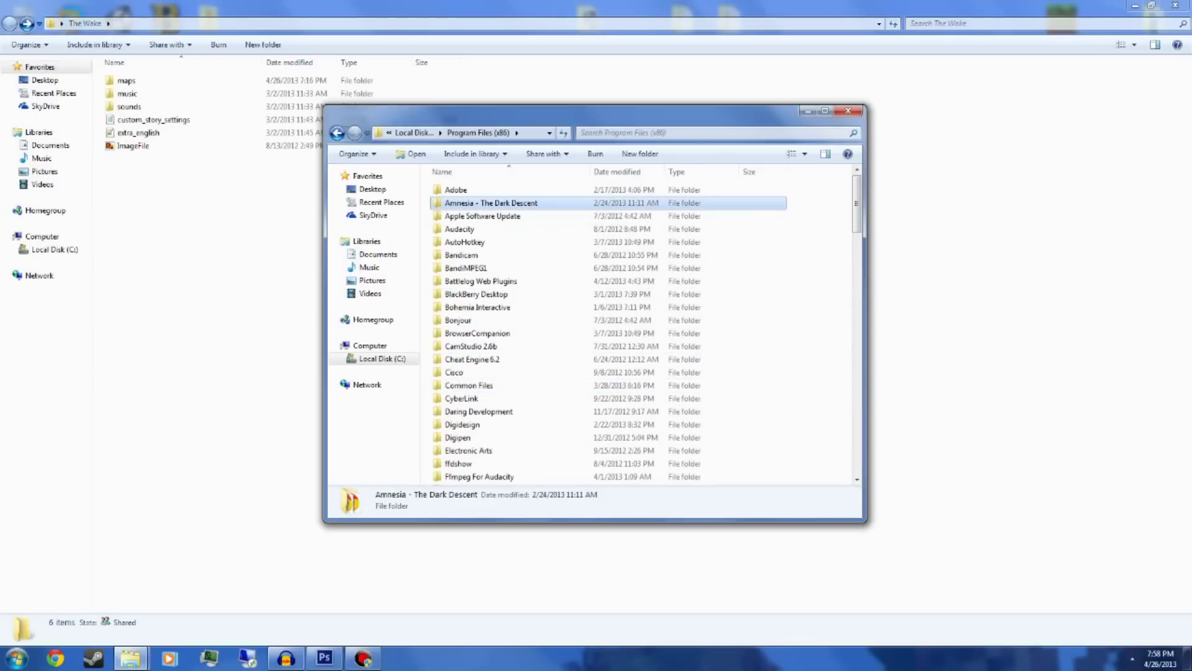
pyautogui.doubleClick(490, 203)
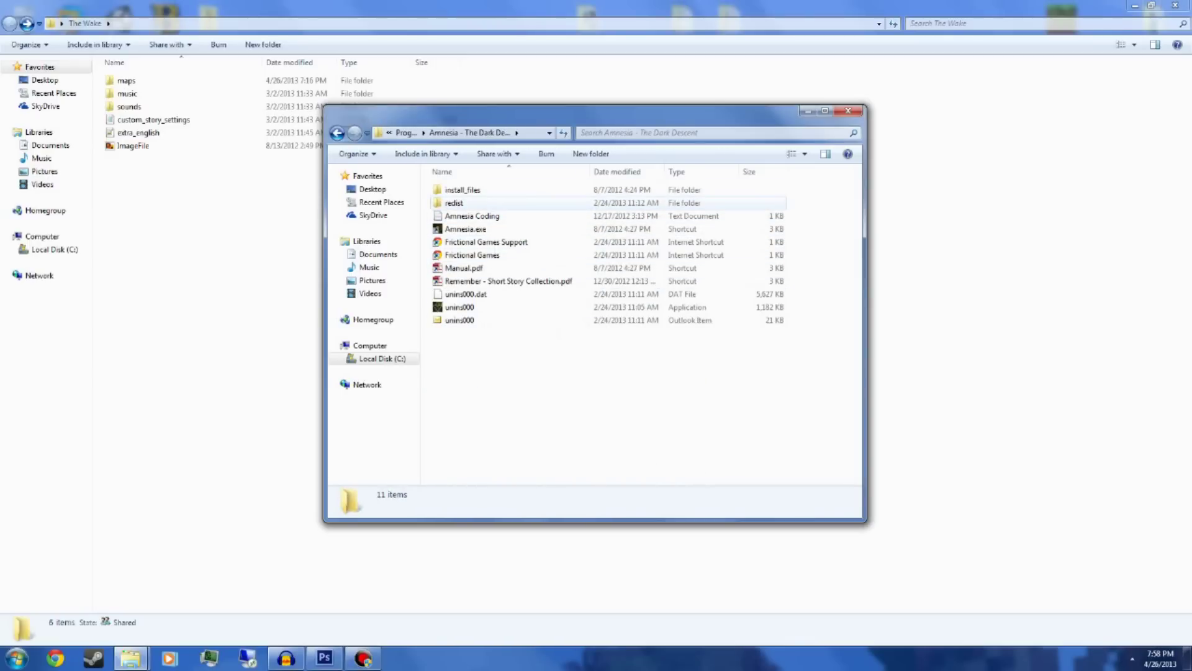
pyautogui.click(454, 203)
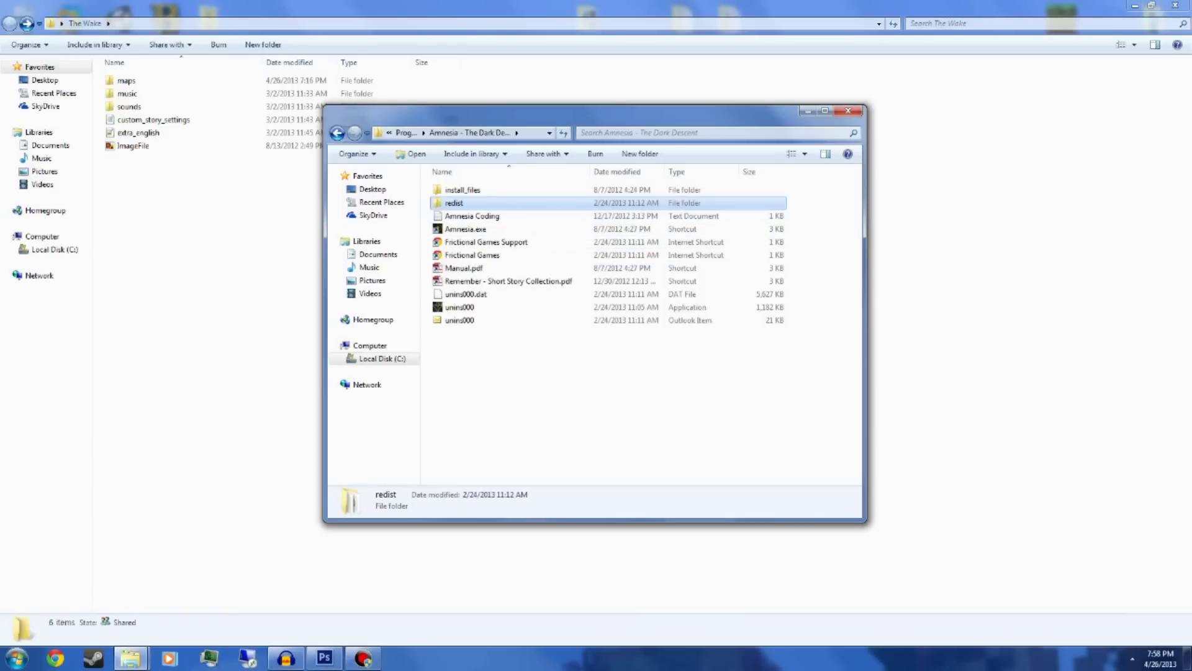
# Open the redist folder, then scroll its 82-item list down to select LevelEditor.
pyautogui.press('Return')
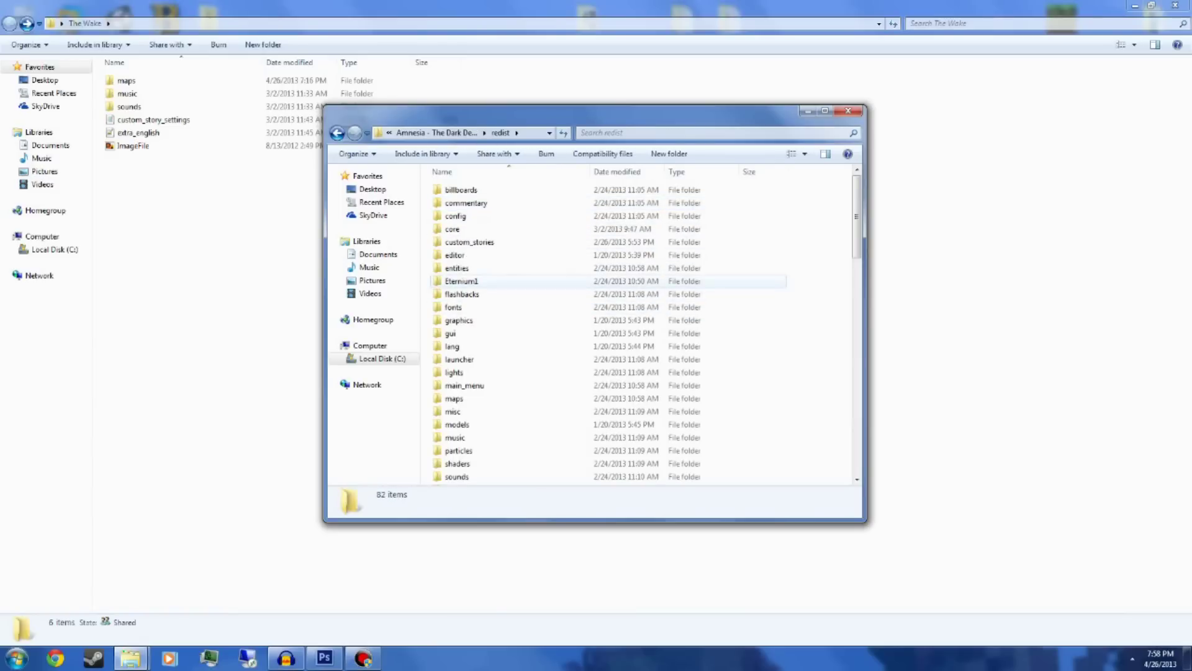
pyautogui.scroll(-5, 559, 320)
pyautogui.scroll(5, 559, 320)
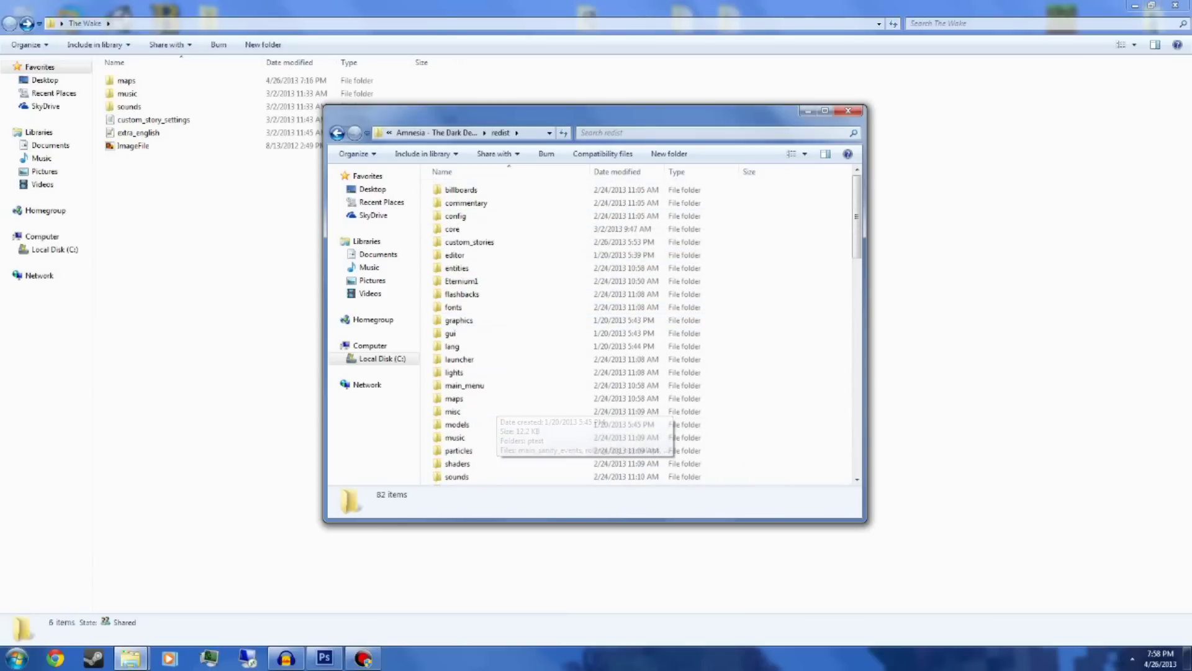
pyautogui.scroll(-1, 558, 307)
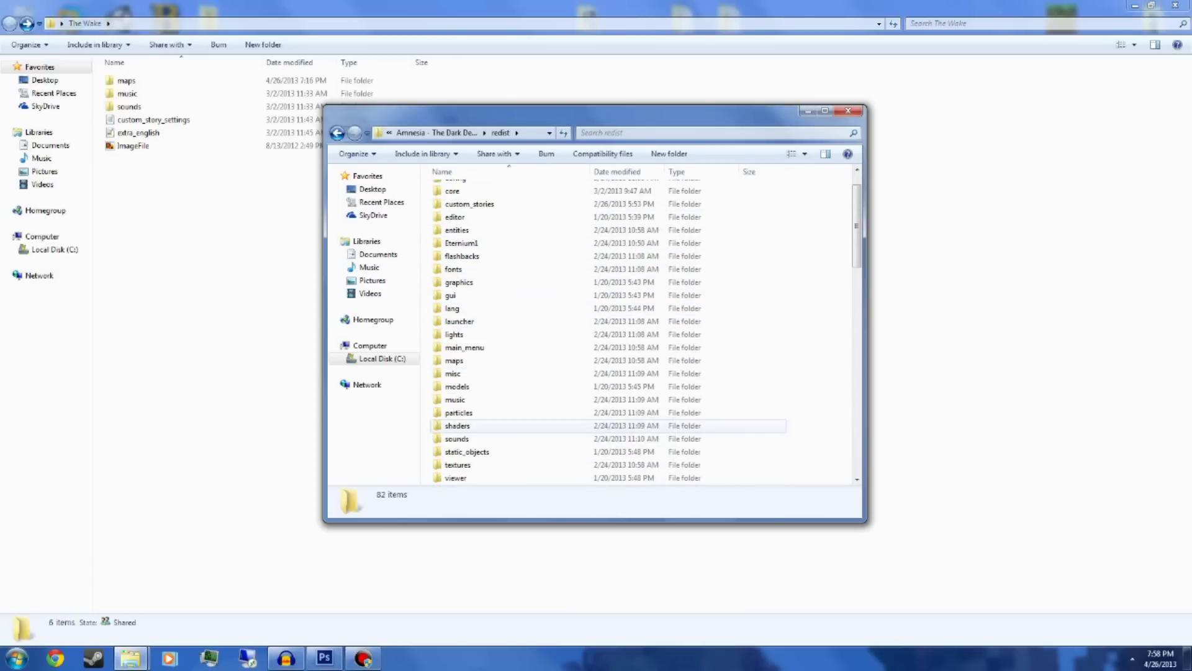
pyautogui.scroll(-8, 559, 385)
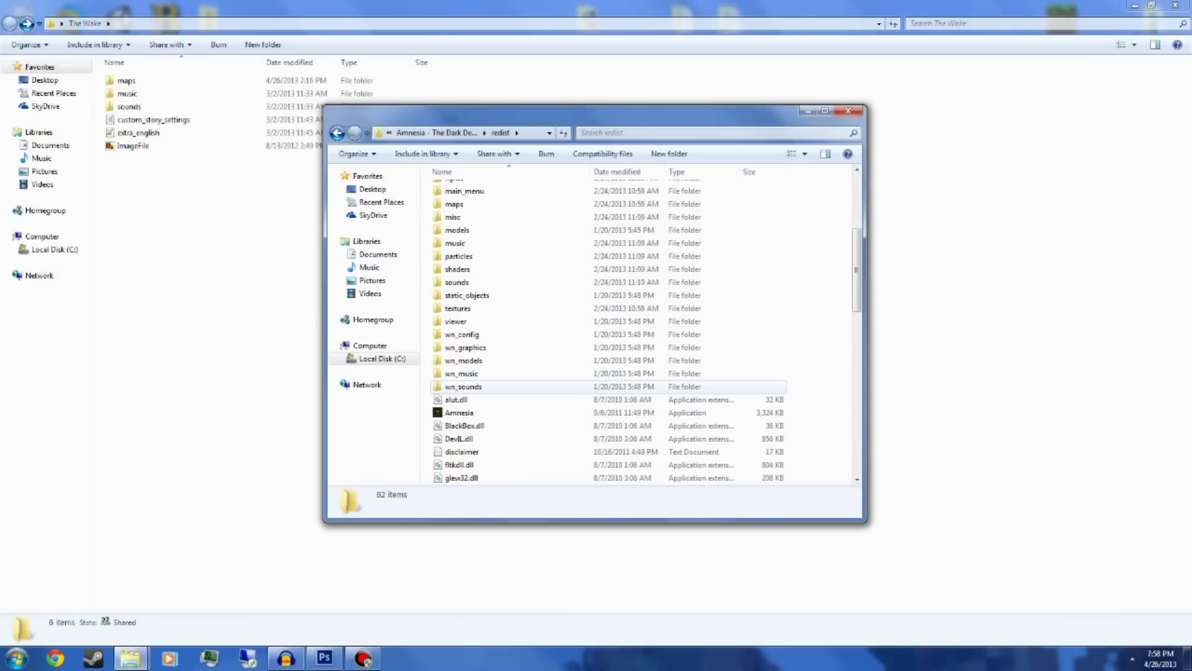
pyautogui.scroll(-1, 559, 360)
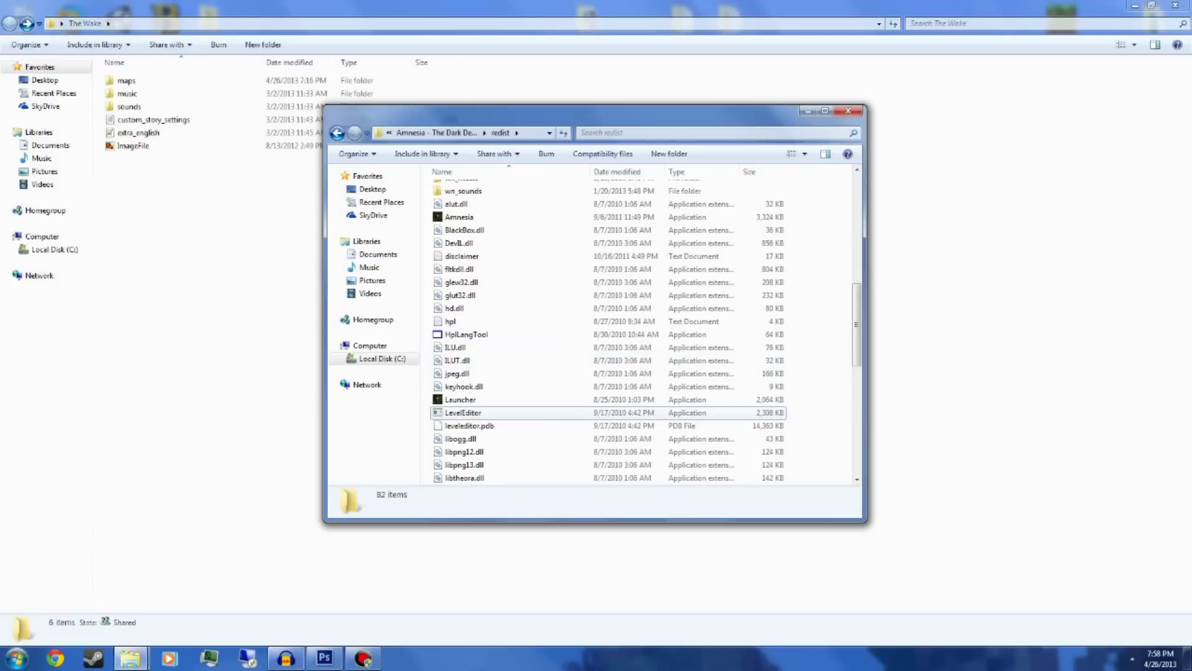
pyautogui.click(463, 412)
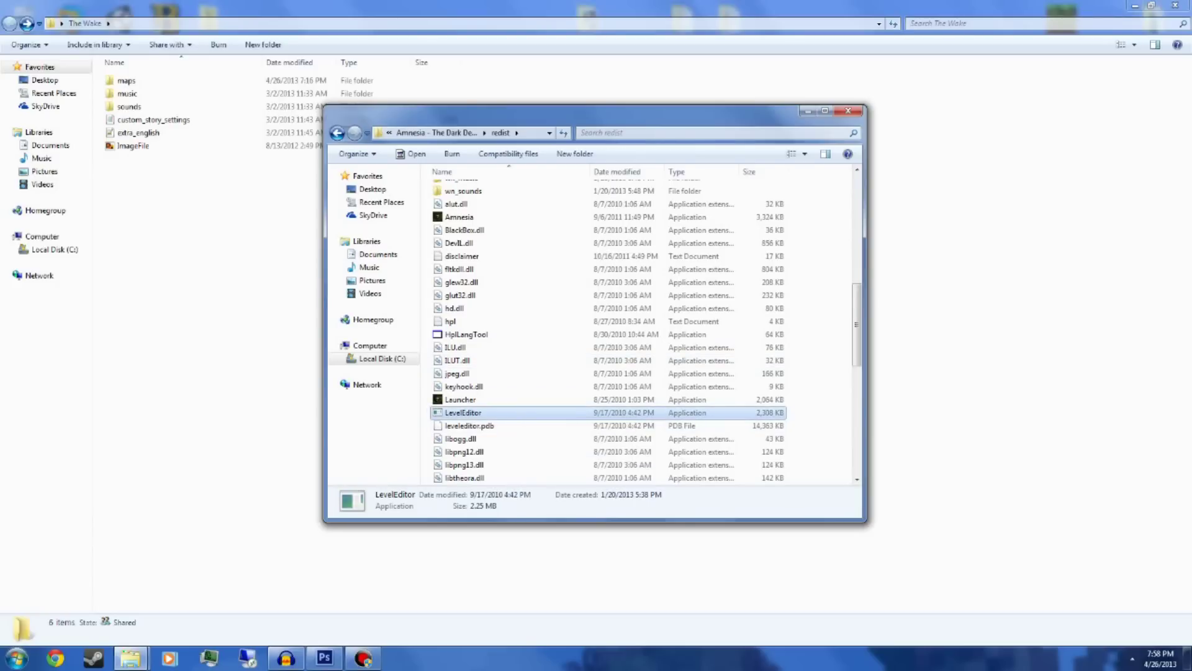
# Run LevelEditor as administrator from its right-click menu.
pyautogui.rightClick(461, 412)
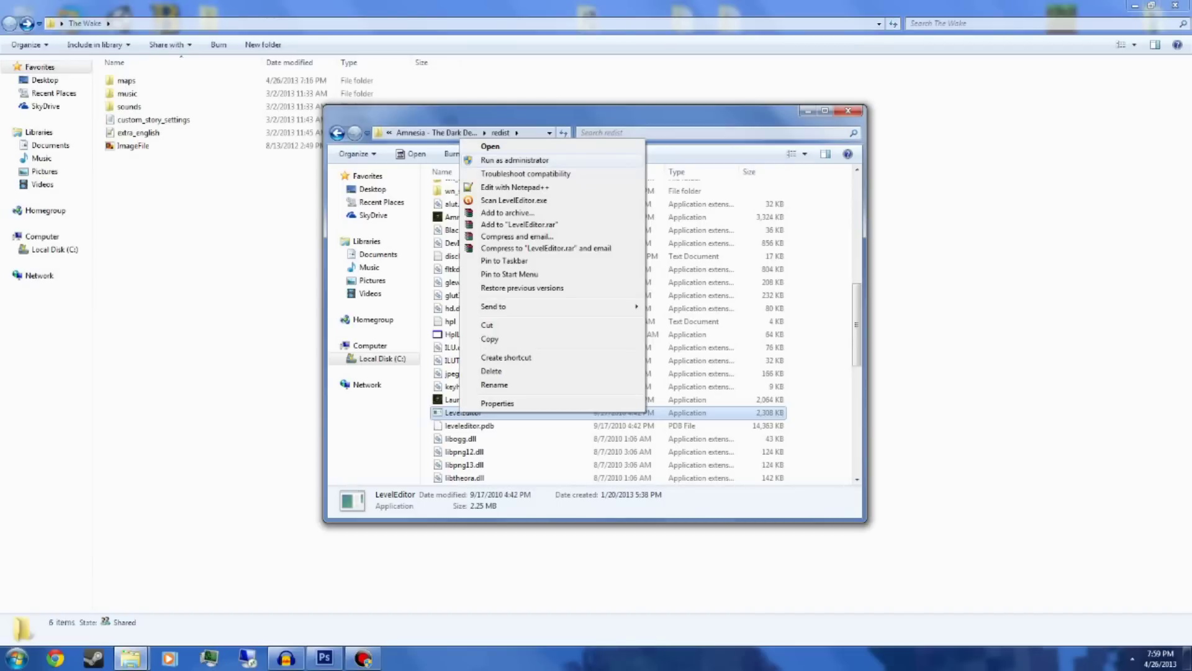
pyautogui.press('Return')
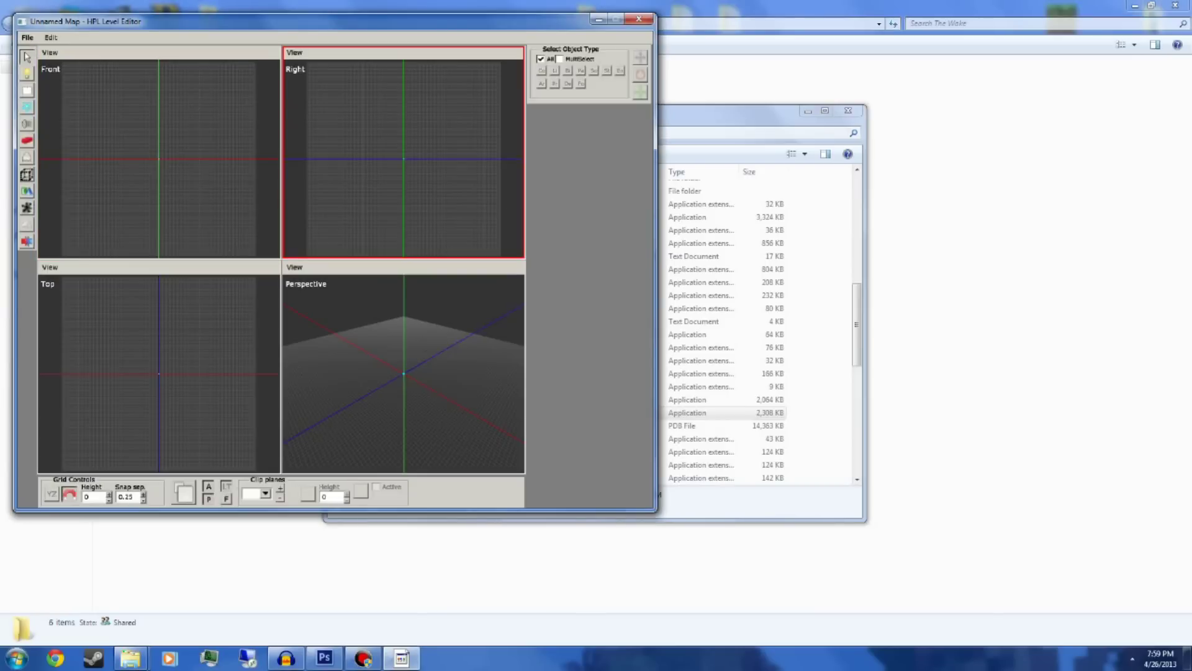
# Pull the redist Explorer window aside and minimize it, then centre the Level Editor window.
pyautogui.moveTo(745, 110); pyautogui.dragTo(777, 180)
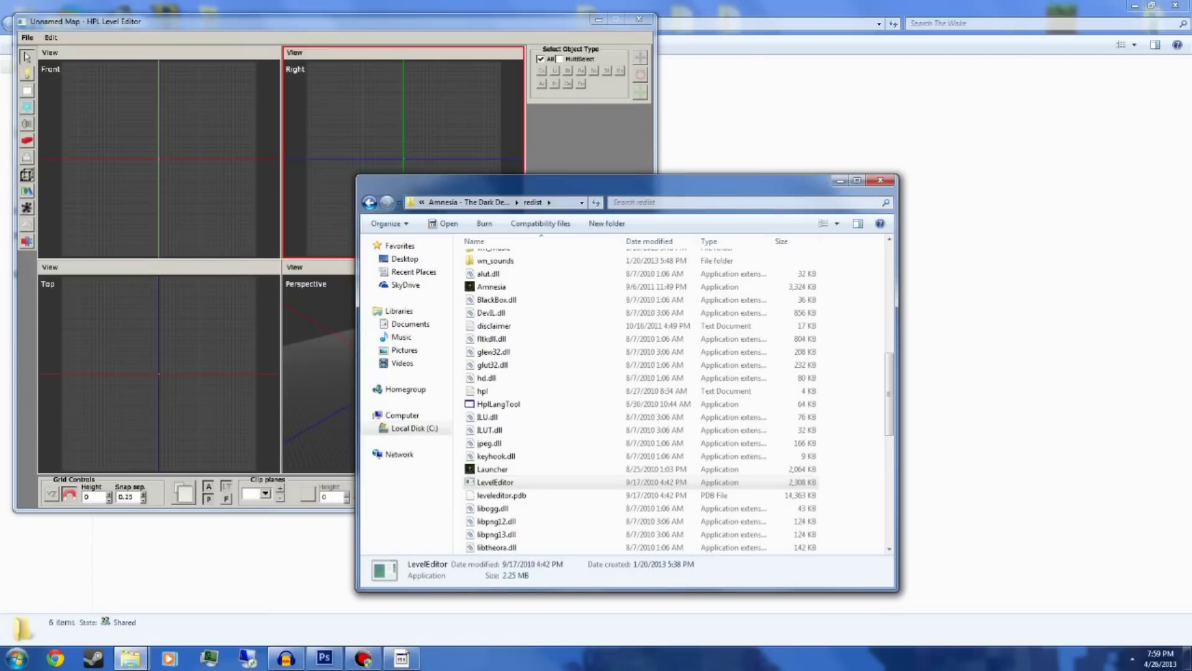
pyautogui.click(840, 181)
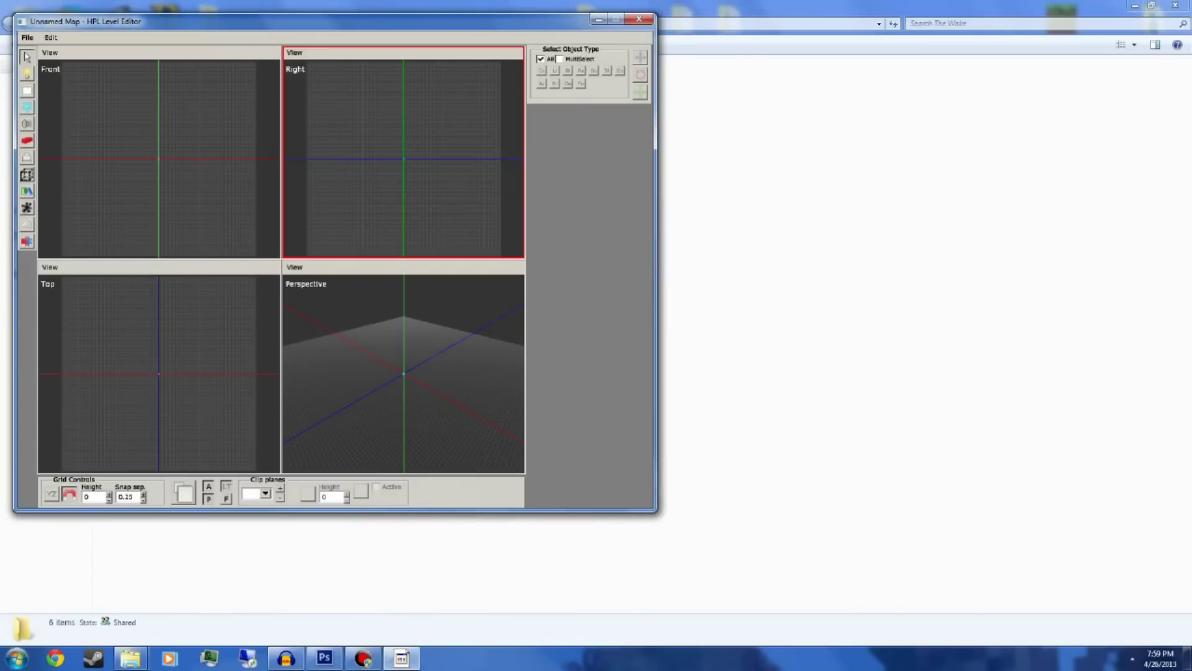
pyautogui.moveTo(310, 21); pyautogui.dragTo(578, 66)
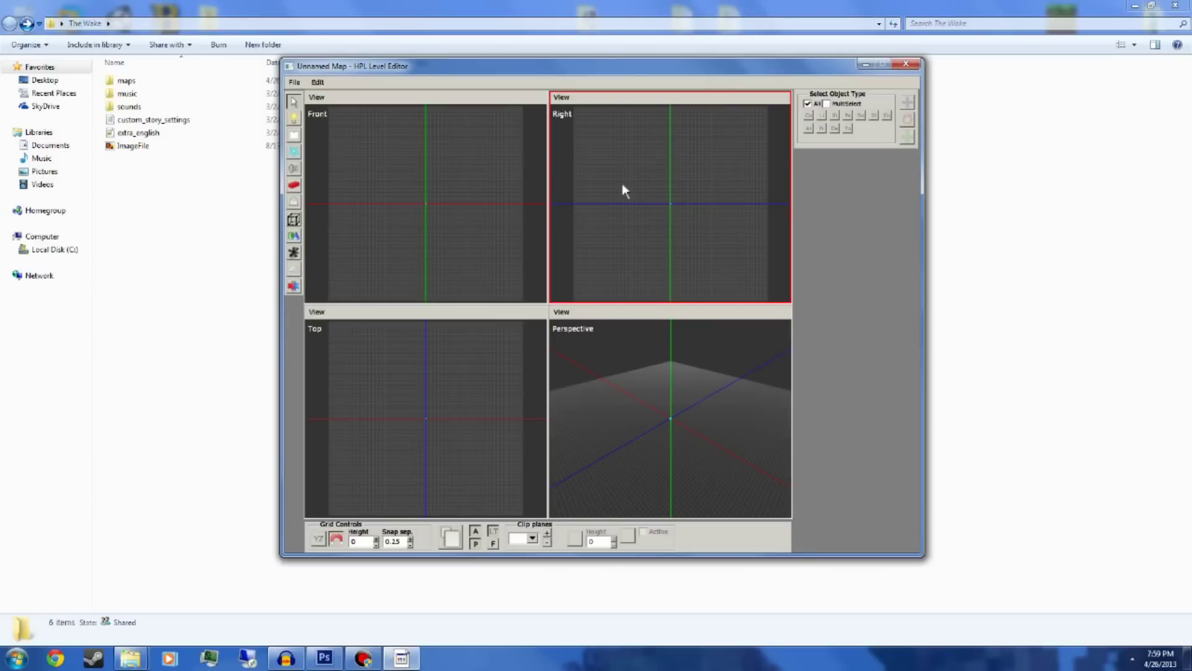
pyautogui.click(294, 85)
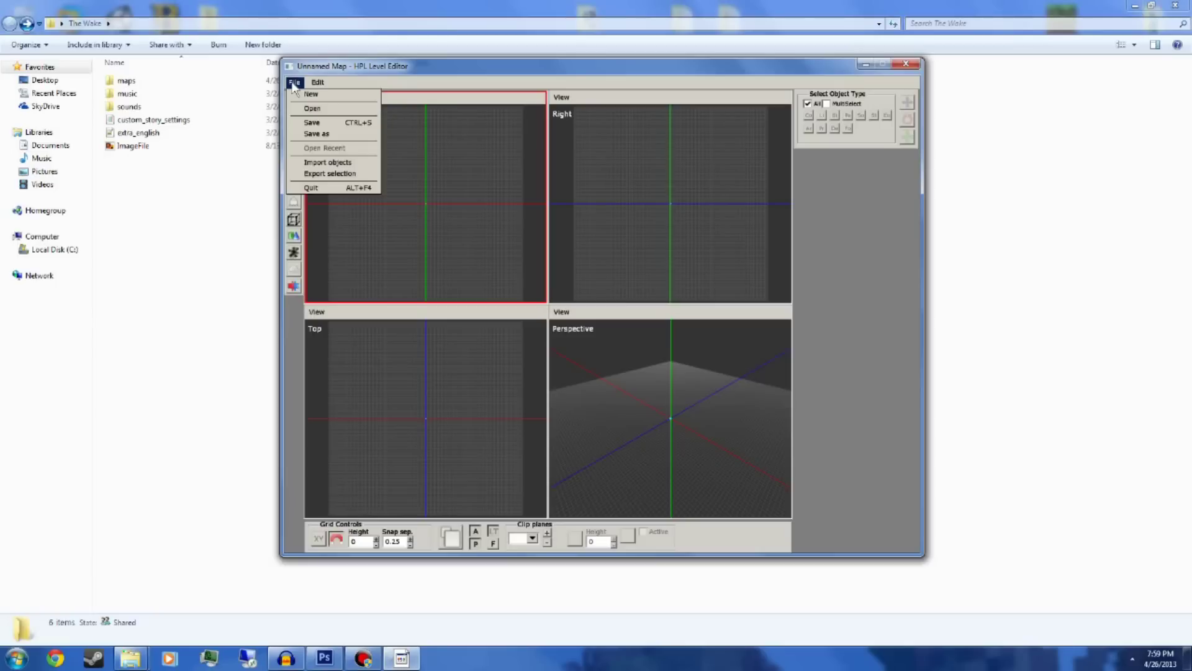
pyautogui.click(293, 84)
pyautogui.click(295, 84)
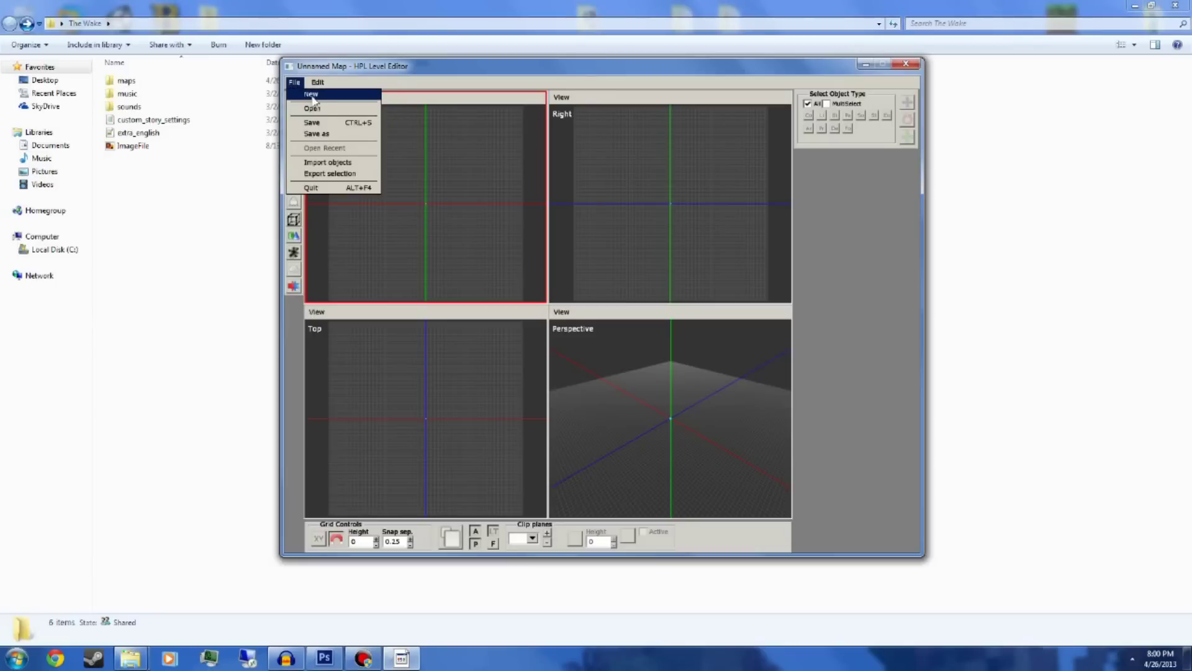
pyautogui.click(312, 95)
pyautogui.click(293, 84)
pyautogui.click(315, 85)
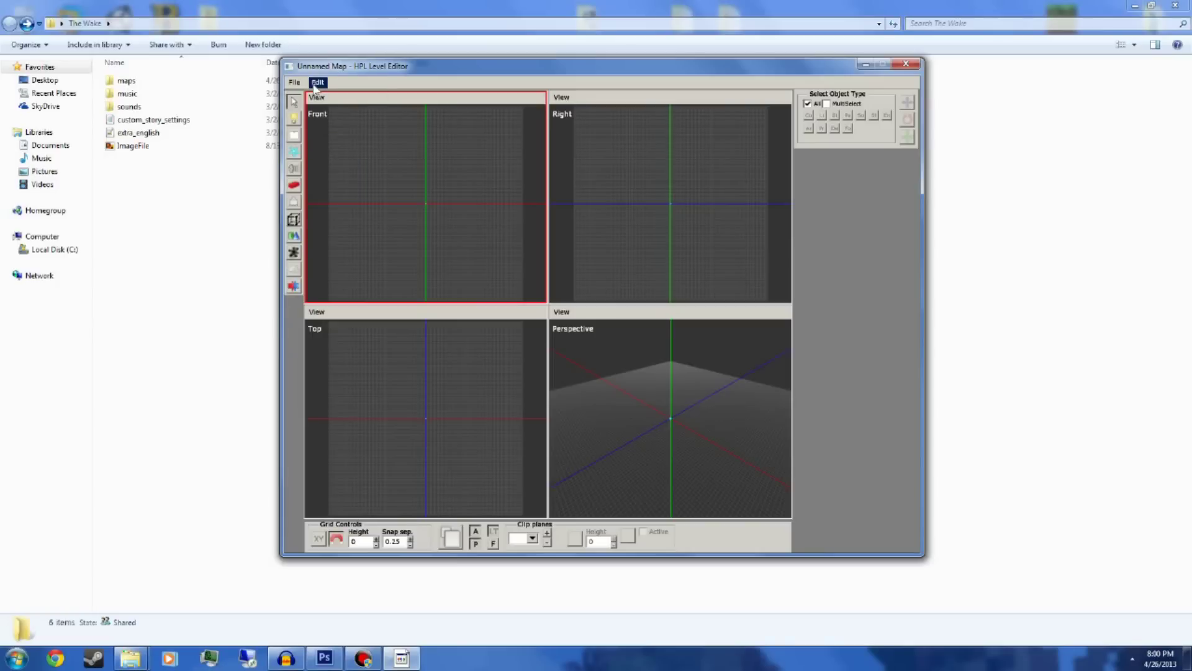
pyautogui.click(314, 86)
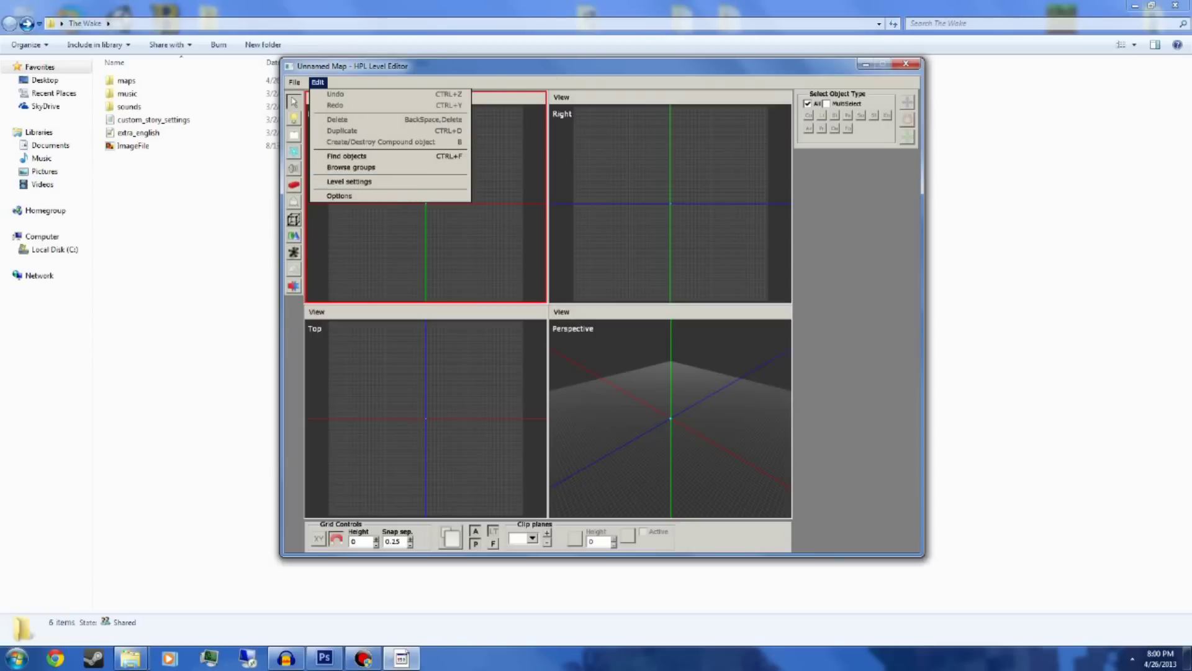
pyautogui.click(590, 107)
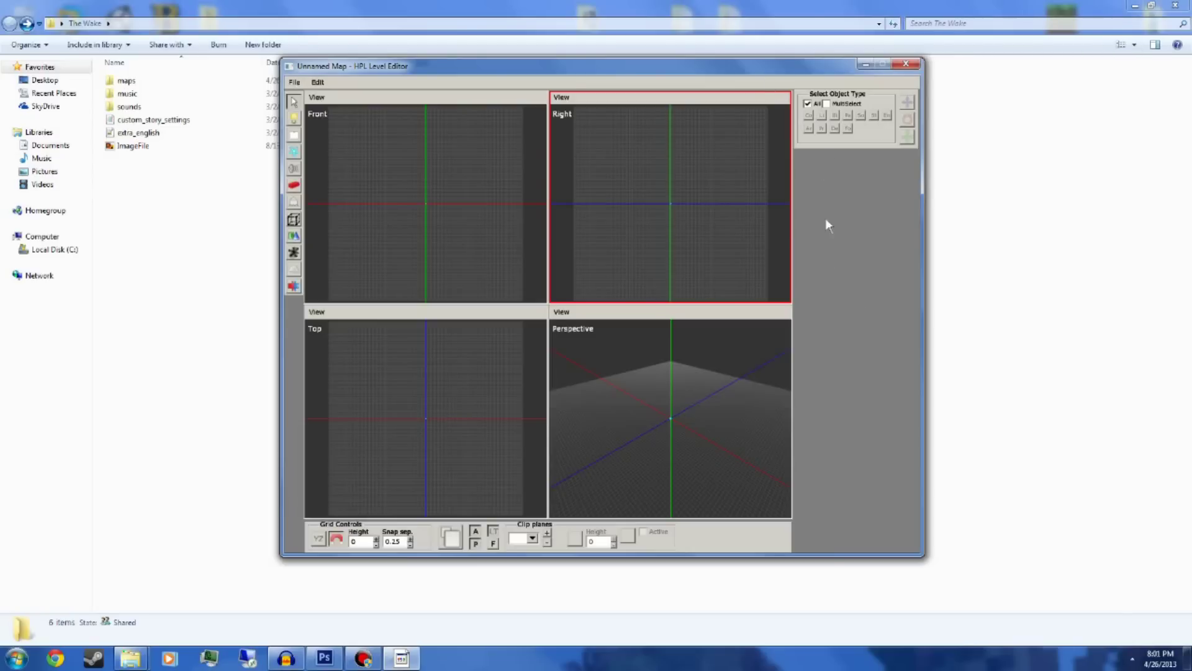
# Make the Perspective view the active viewport and maximise it with the space key.
pyautogui.click(306, 364)
pyautogui.click(671, 422)
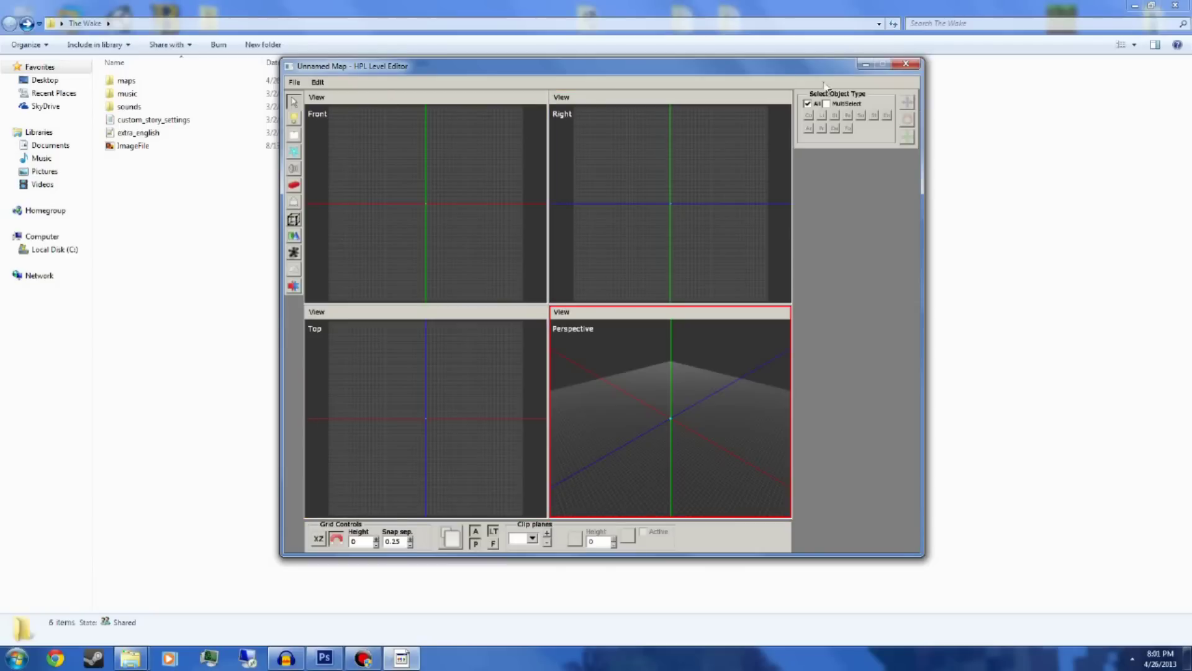
pyautogui.click(745, 205)
pyautogui.click(467, 254)
pyautogui.click(596, 351)
pyautogui.press('space')
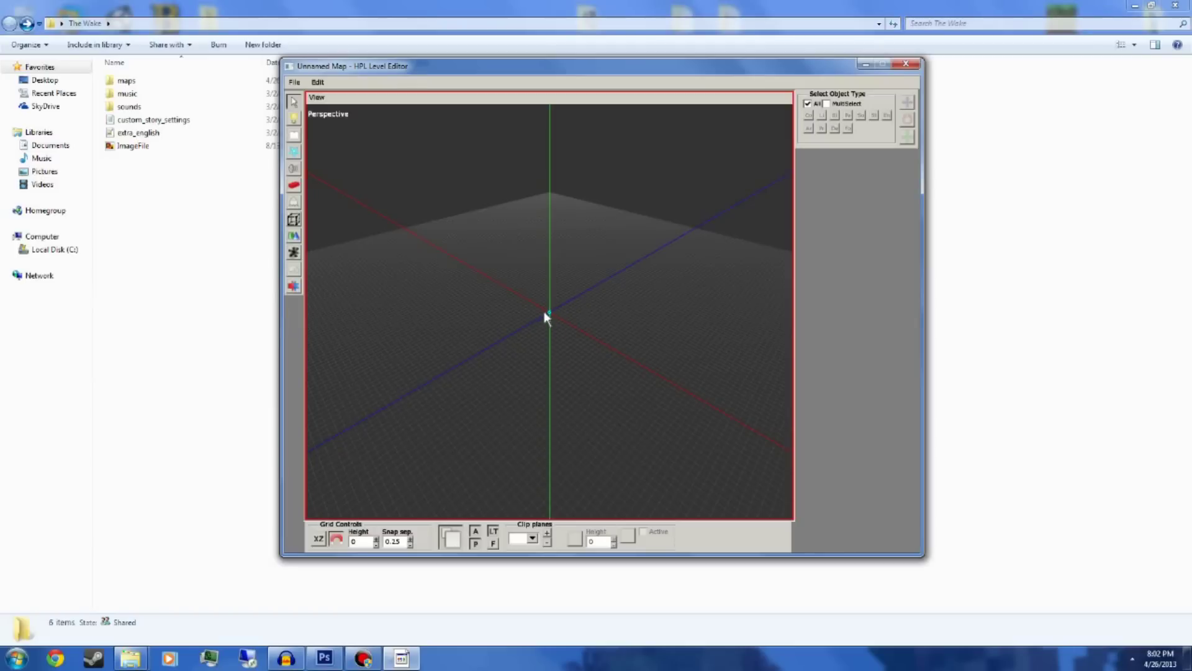
# Orbit the Perspective camera around the pivot through four angles over the empty grid.
pyautogui.keyDown('alt'); pyautogui.moveTo(581, 338); pyautogui.dragTo(591, 379); pyautogui.keyUp('alt')
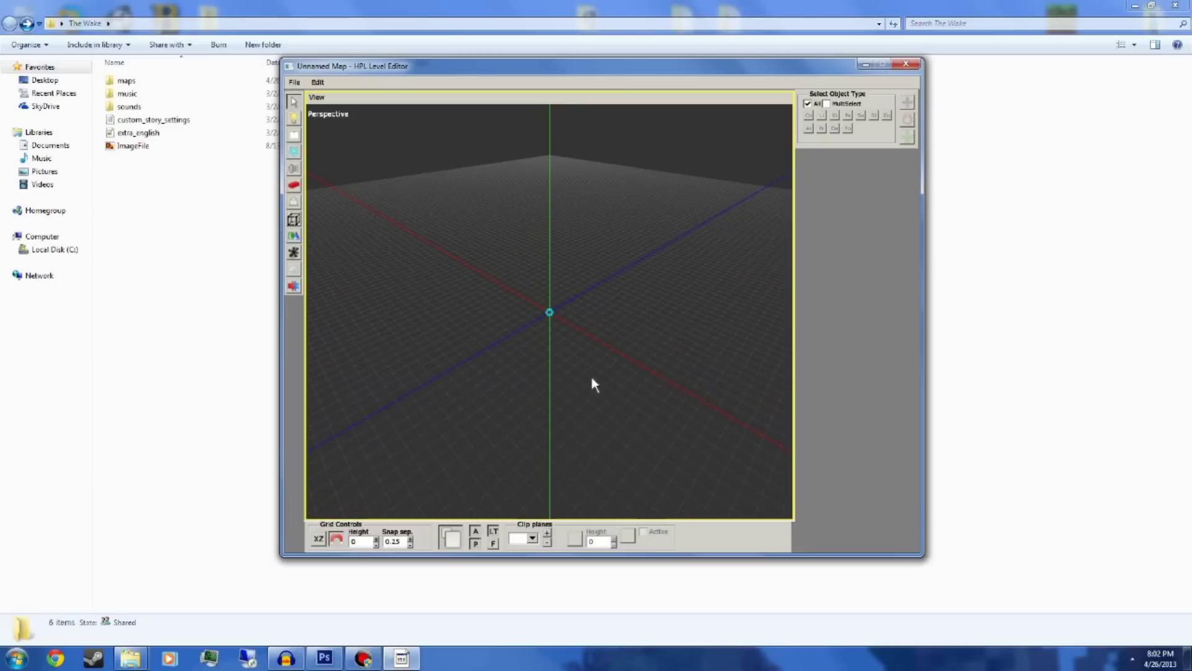
pyautogui.keyDown('alt'); pyautogui.moveTo(585, 299); pyautogui.dragTo(550, 287); pyautogui.keyUp('alt')
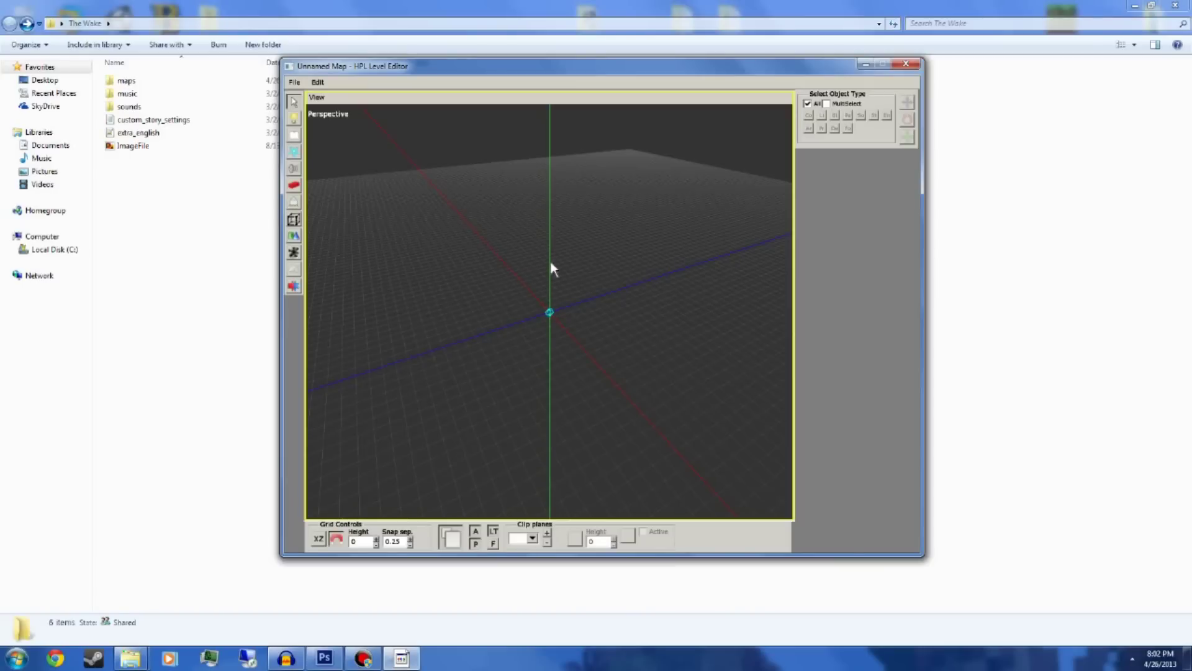
pyautogui.keyDown('alt'); pyautogui.moveTo(551, 267); pyautogui.dragTo(478, 301); pyautogui.keyUp('alt')
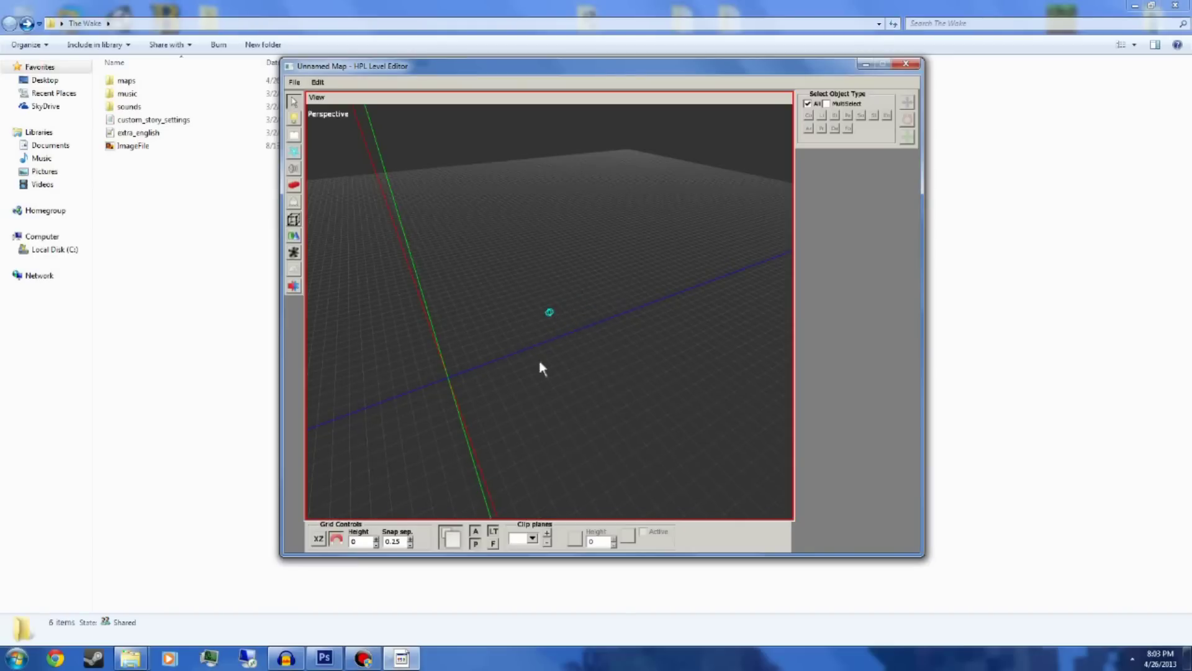
pyautogui.keyDown('alt'); pyautogui.moveTo(538, 328); pyautogui.dragTo(522, 362); pyautogui.keyUp('alt')
# Orbit further, wheel-zoom in and out, then tilt the camera so the axes stand near-vertical.
pyautogui.keyDown('alt'); pyautogui.moveTo(551, 308); pyautogui.dragTo(705, 255); pyautogui.keyUp('alt')
pyautogui.keyDown('alt'); pyautogui.moveTo(590, 287); pyautogui.dragTo(567, 335); pyautogui.keyUp('alt')
pyautogui.scroll(3, 569, 339)
pyautogui.scroll(-3, 570, 339)
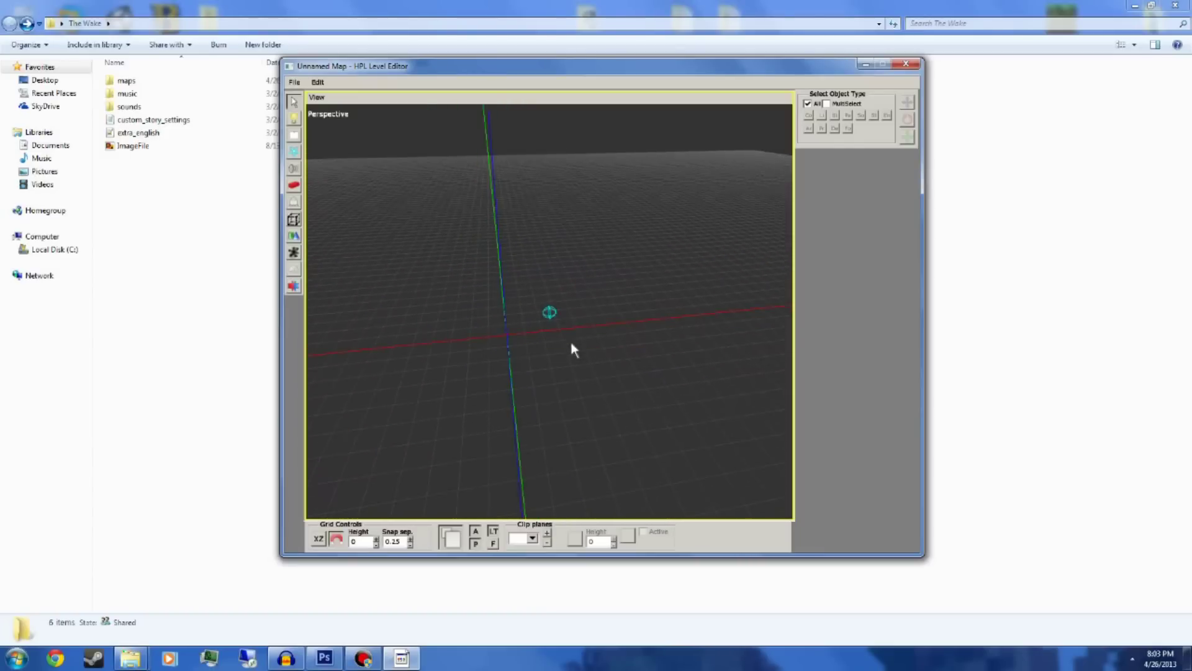
pyautogui.moveTo(572, 341)
pyautogui.keyDown('alt'); pyautogui.mouseDown()
pyautogui.moveTo(546, 325)
pyautogui.moveTo(393, 366)
pyautogui.moveTo(542, 307)
pyautogui.moveTo(560, 323)
pyautogui.moveTo(546, 340)
pyautogui.moveTo(555, 330)
pyautogui.mouseUp(); pyautogui.keyUp('alt')
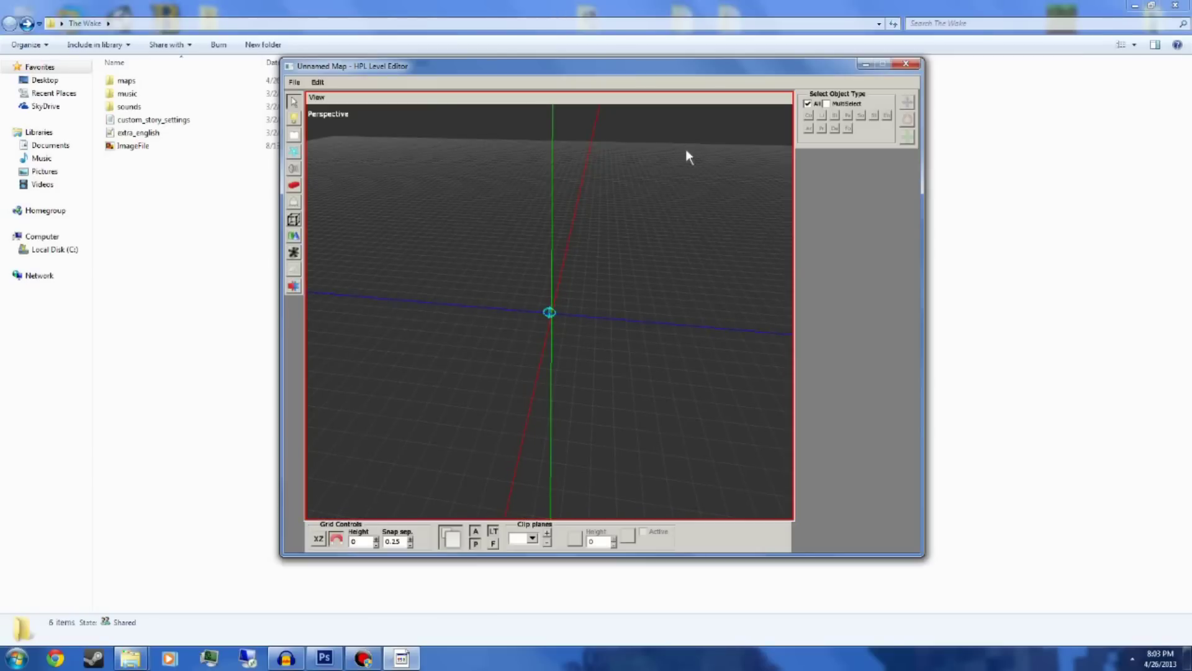